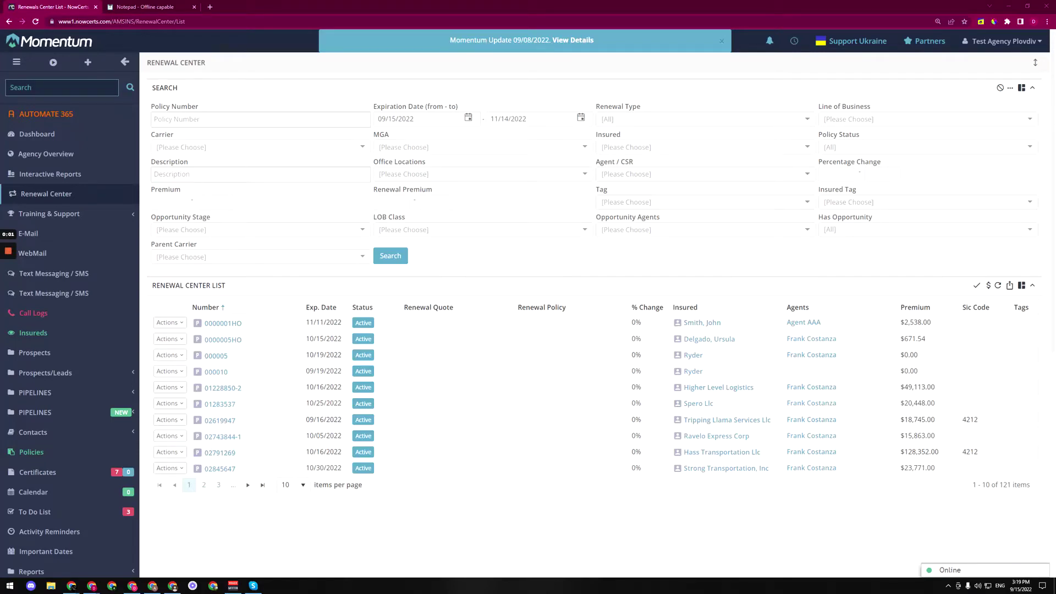
Glance at the Notepad release notes, then return to the Renewal Center list
left_click(153, 10)
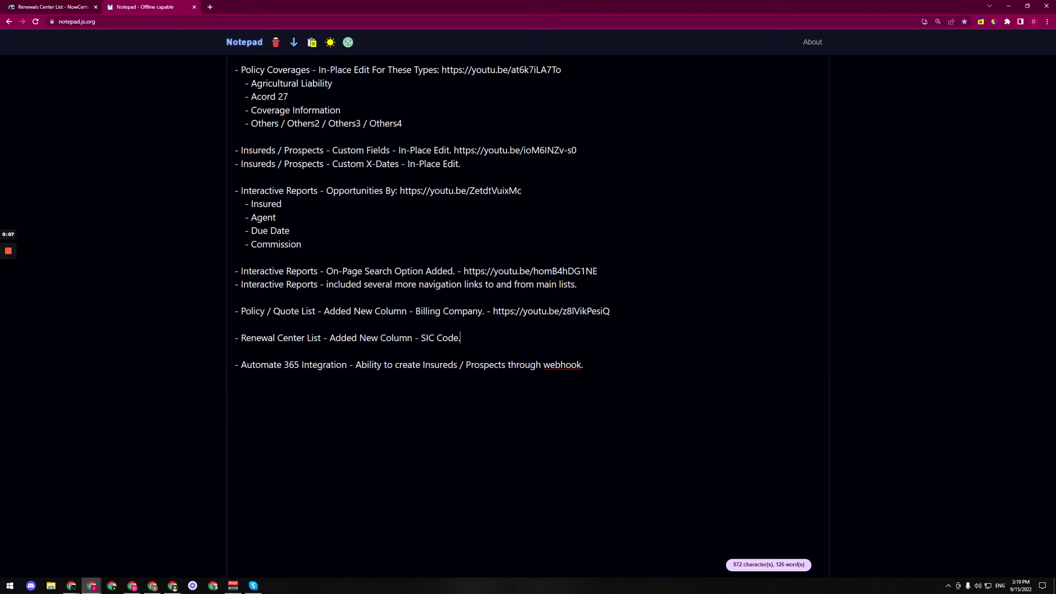
left_click(52, 7)
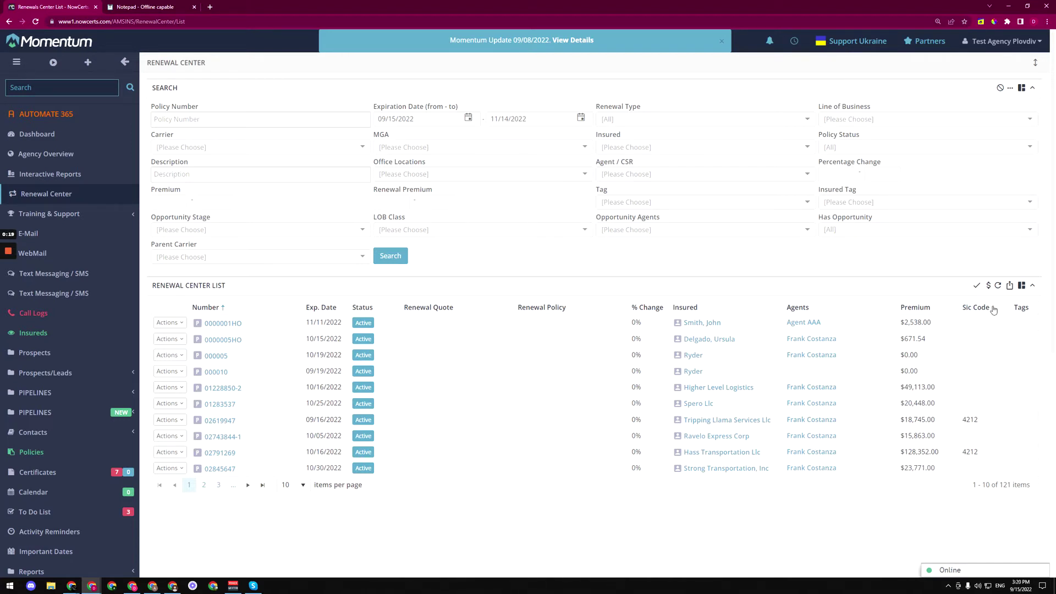
In the Grid Configurator, toggle Sic Code off and back on, then save the column changes
left_click(1022, 286)
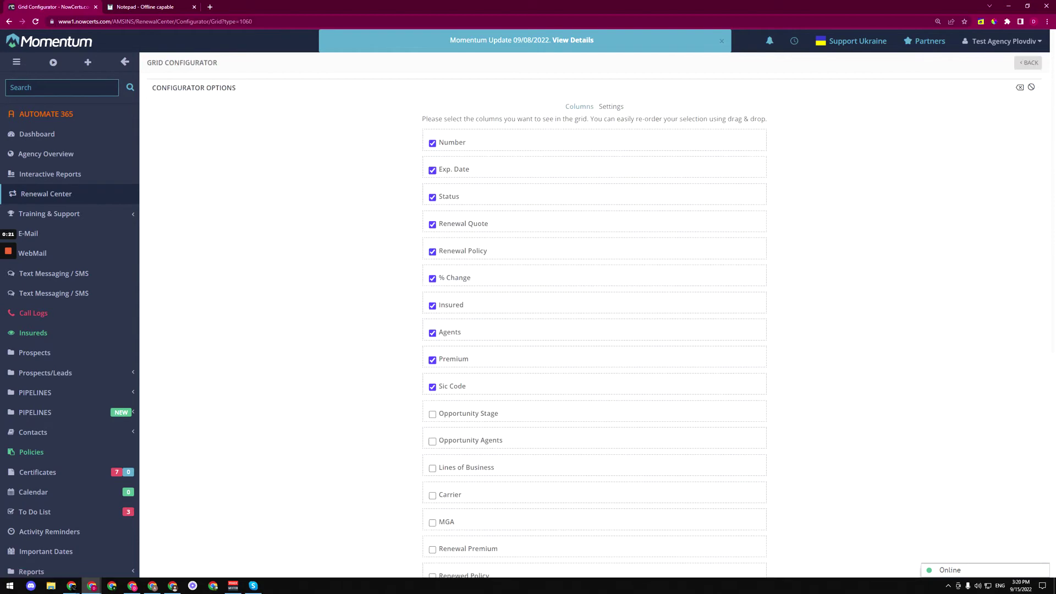
scroll(432, 330, "down", 1)
left_click(433, 305)
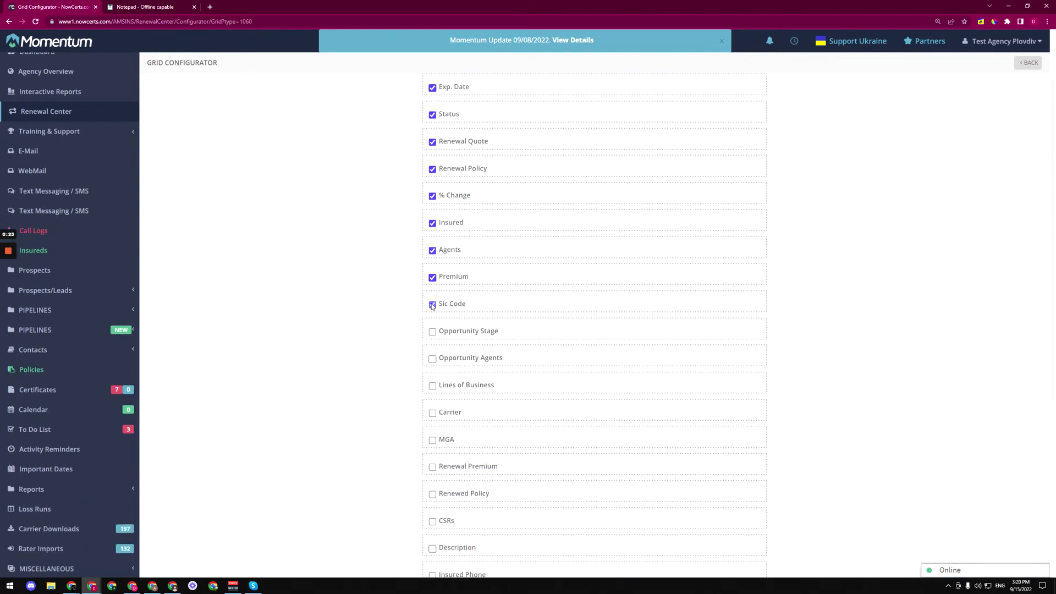
left_click(432, 305)
scroll(434, 305, "down", 2)
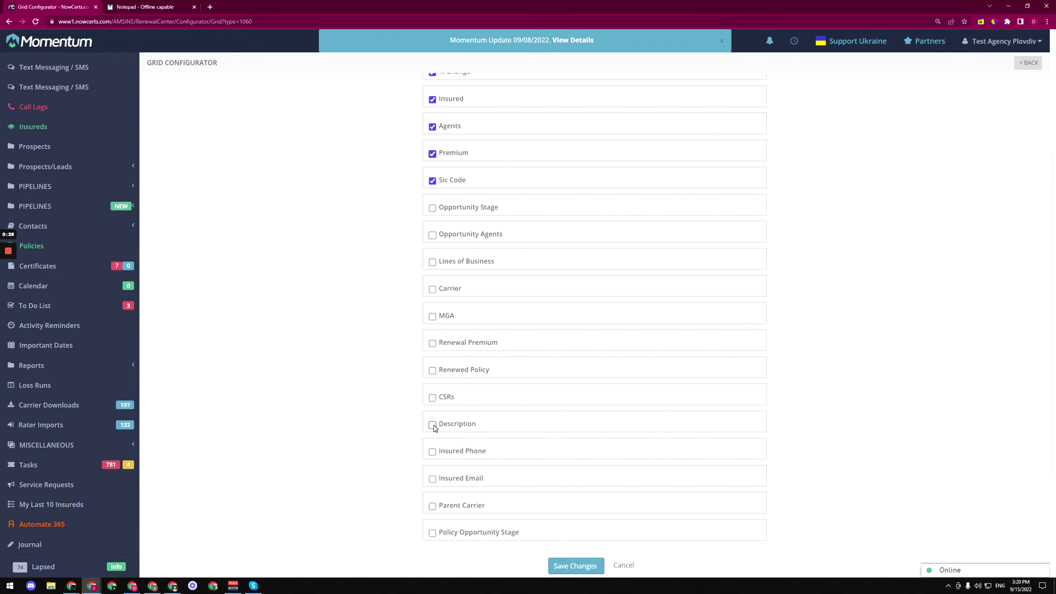
scroll(435, 438, "down", 1)
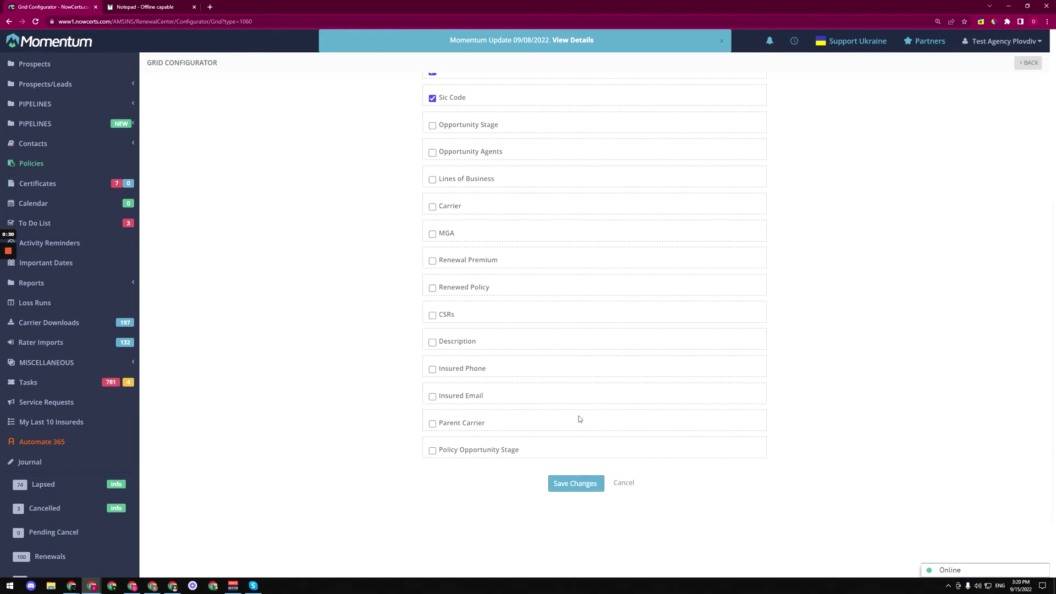
left_click(623, 483)
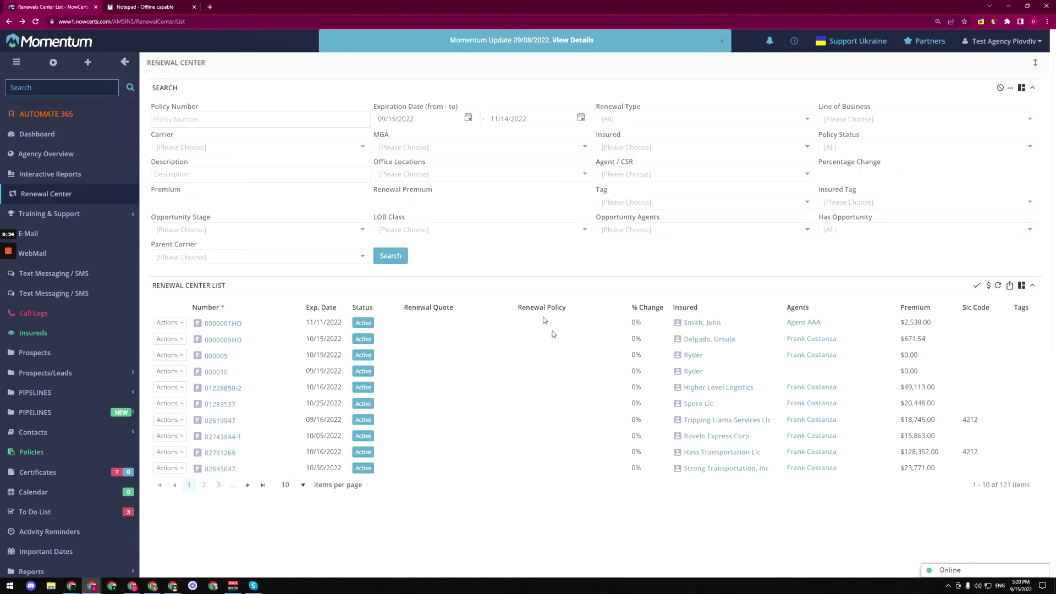
Switch to the Notepad tab with the release notes about the SIC Code column
key("ctrl+Tab")
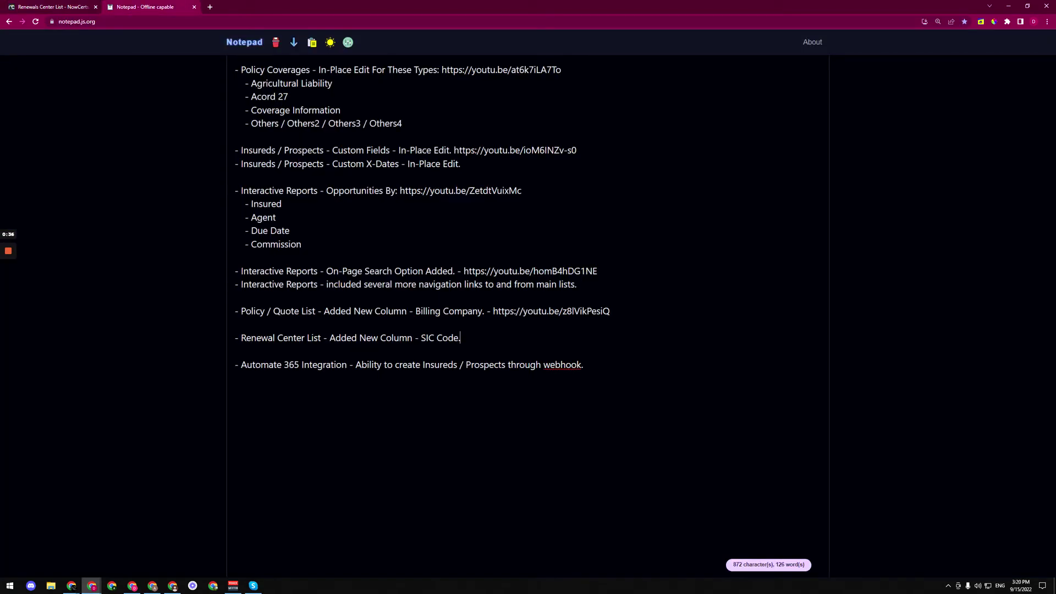